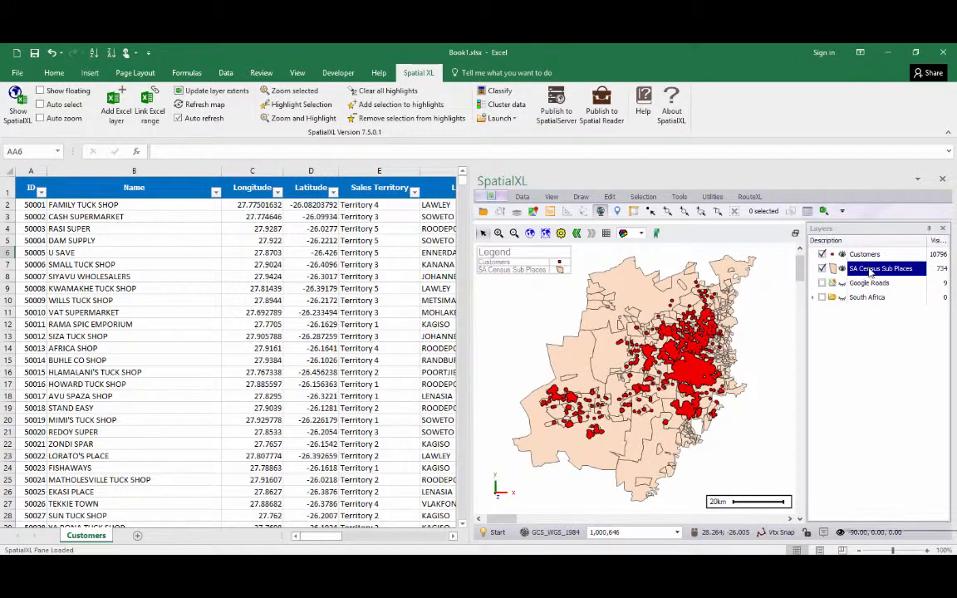
Examine the SA Census Sub Places layer's data table, looking through its place, population, age, income and LSM columns.
right_click(872, 270)
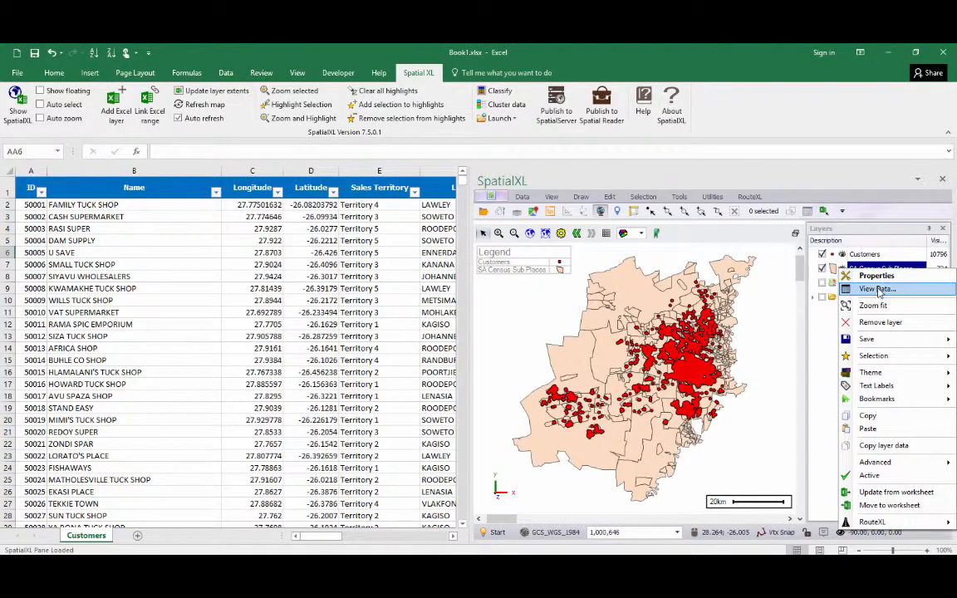
left_click(878, 290)
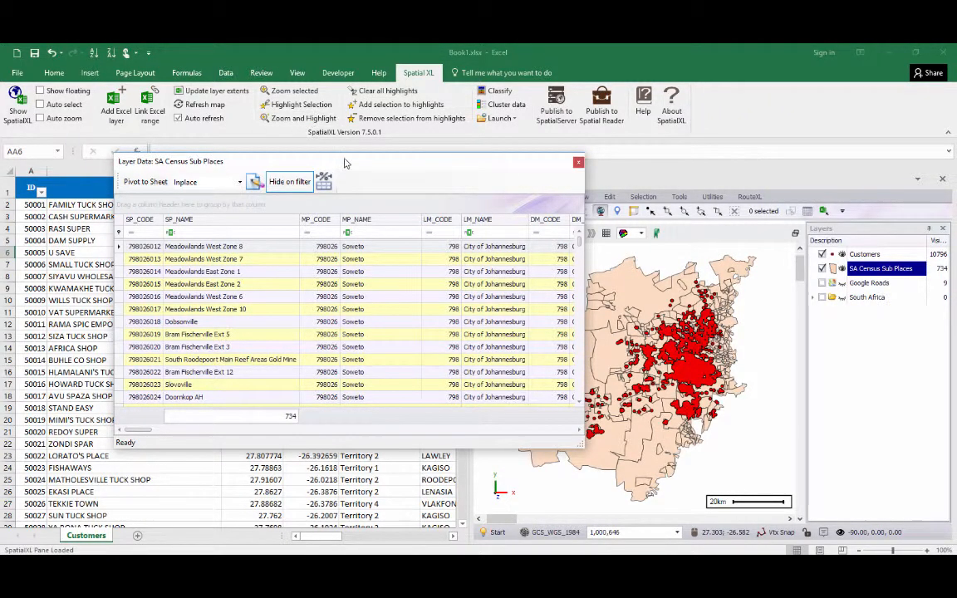
left_click_drag(346, 165, 671, 239)
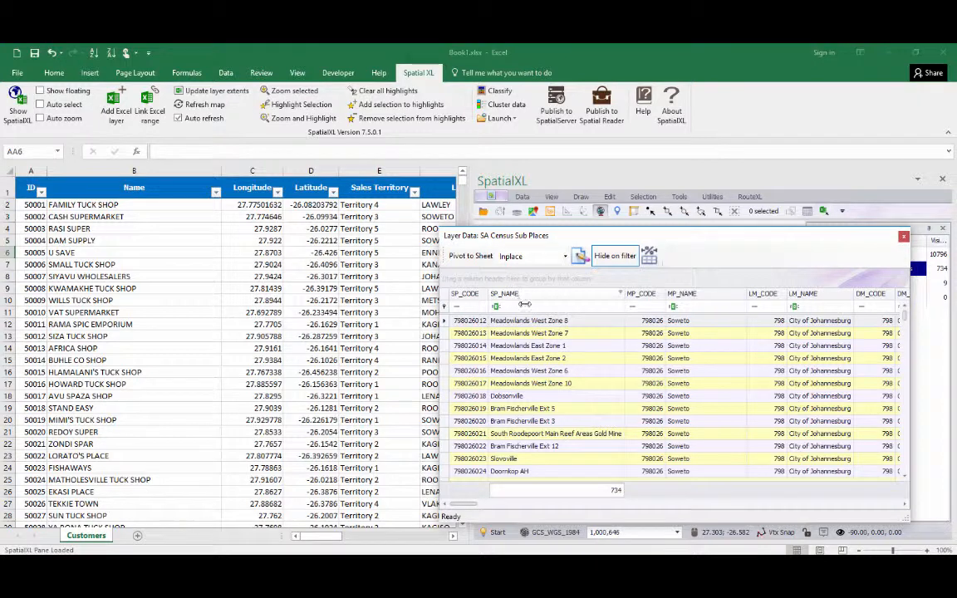
left_click_drag(568, 236, 348, 215)
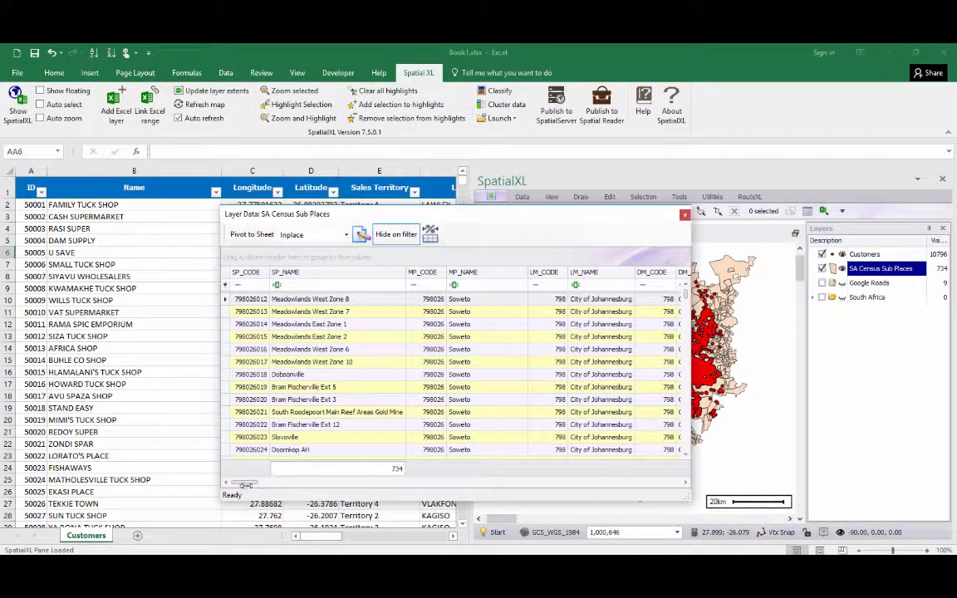
left_click_drag(244, 483, 277, 484)
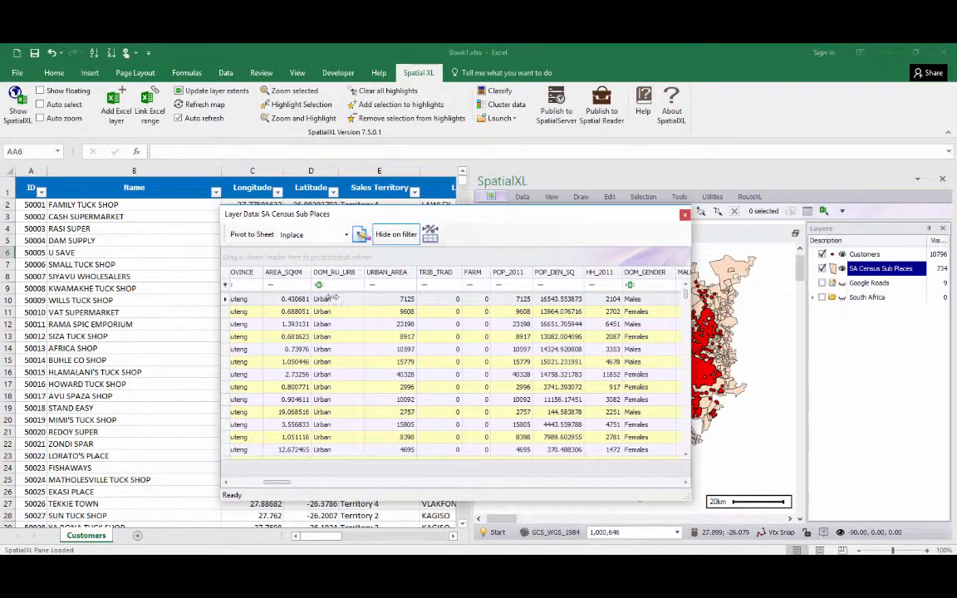
left_click_drag(284, 484, 318, 488)
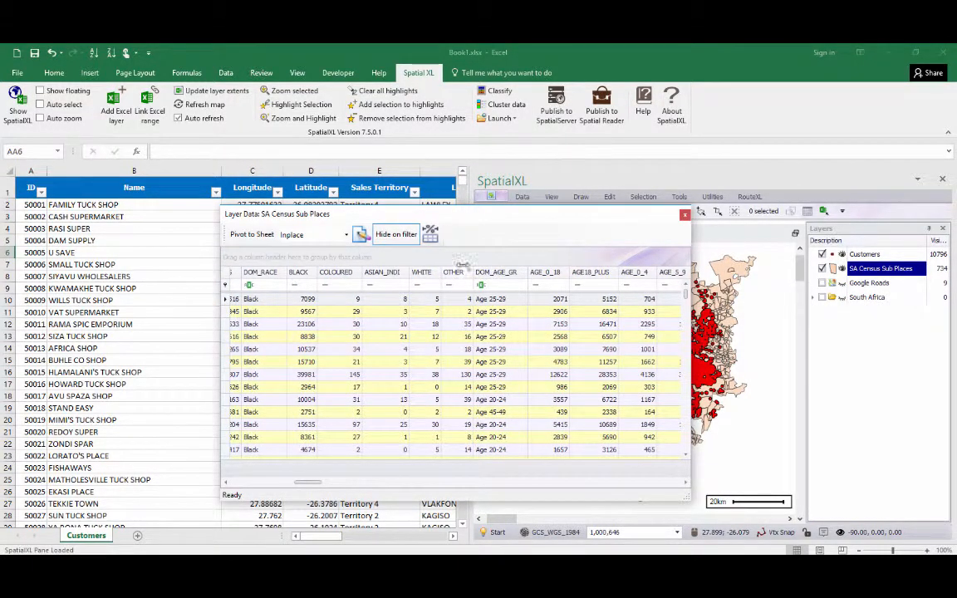
left_click_drag(318, 484, 504, 482)
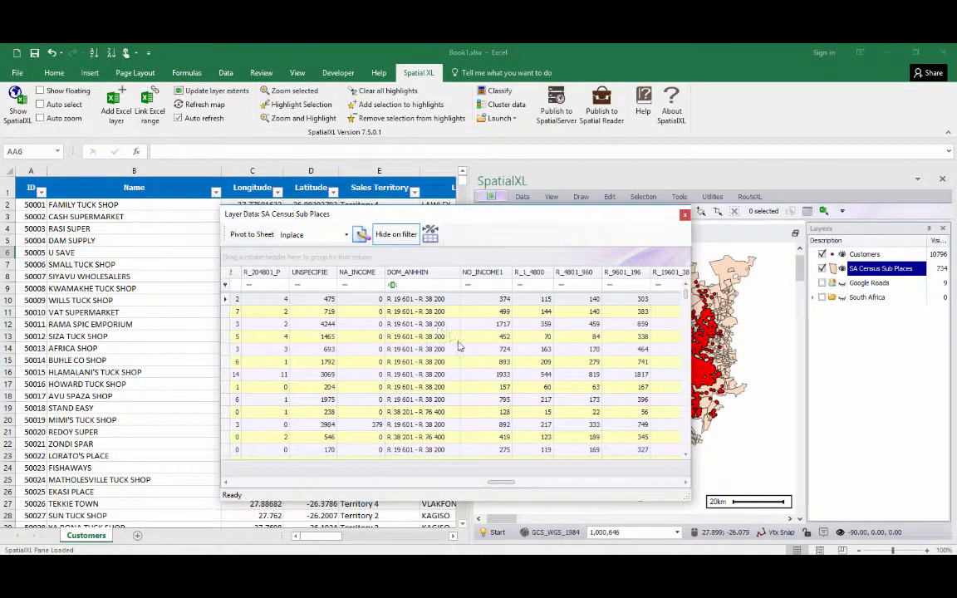
left_click_drag(508, 483, 546, 453)
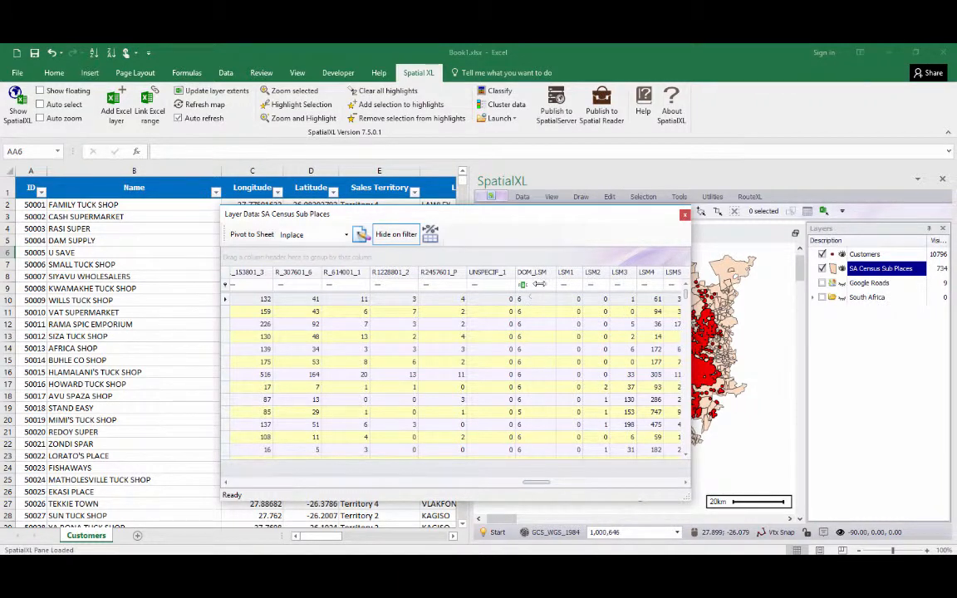
left_click(686, 216)
Add the column headings "Sp code" in AA1 and "Sp name" in AB1 of the Customers sheet.
left_click(407, 314)
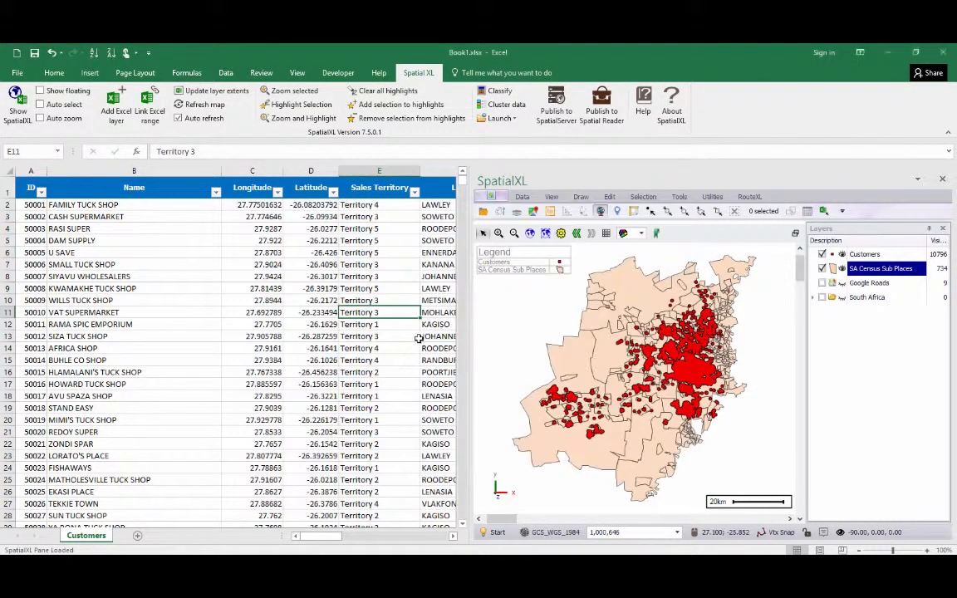
left_click_drag(324, 536, 443, 536)
left_click(452, 536)
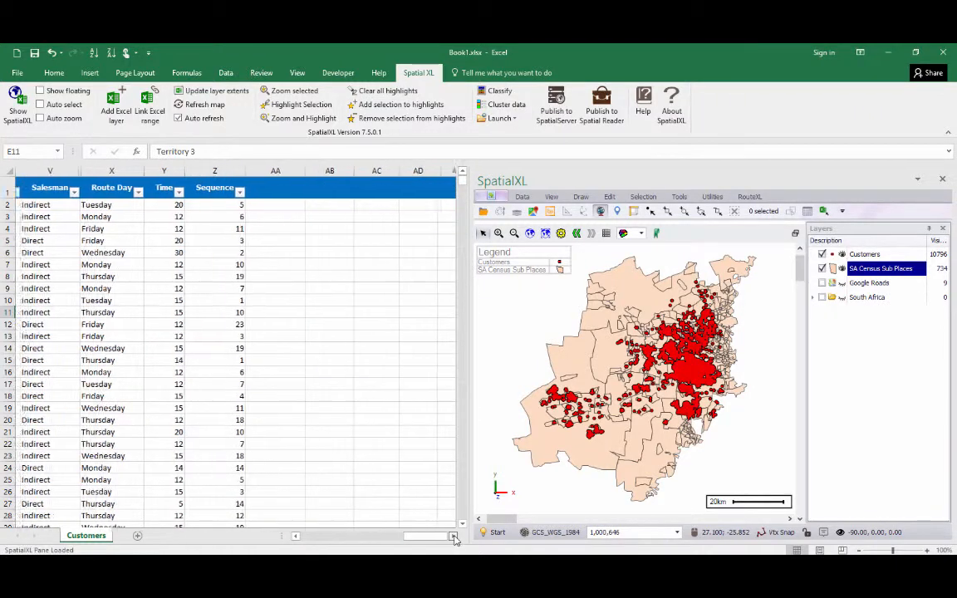
left_click(453, 537)
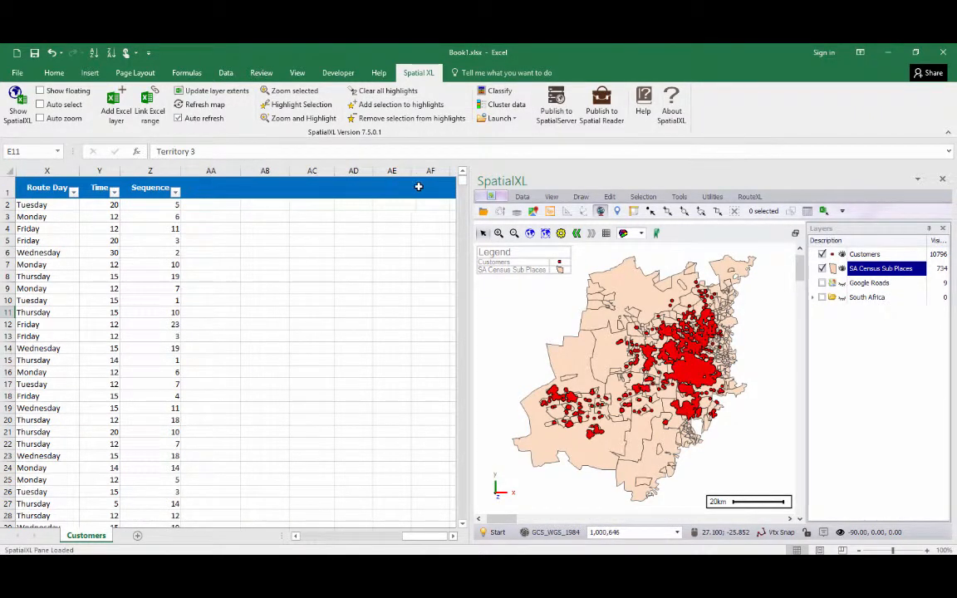
left_click(213, 189)
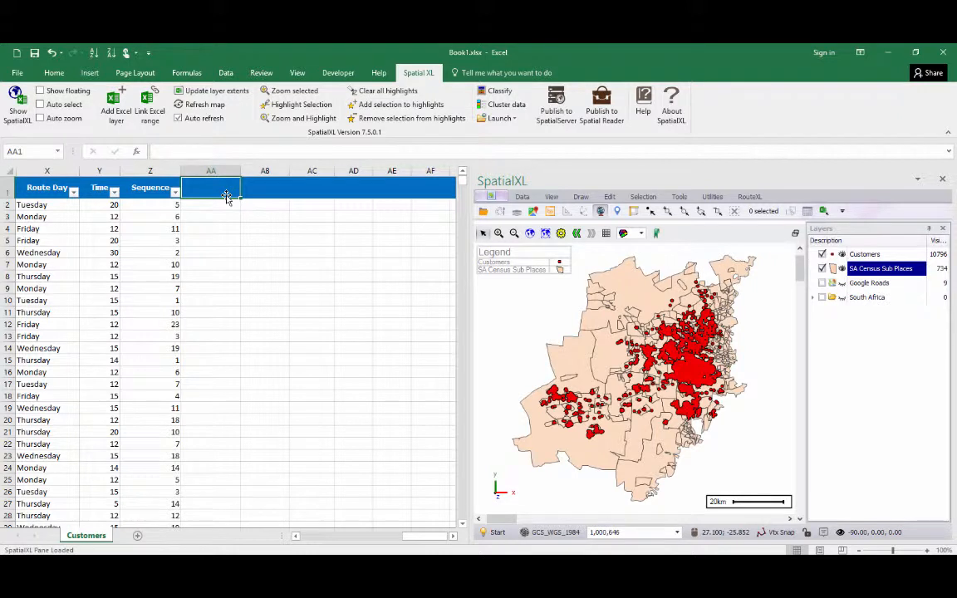
type("Sp code")
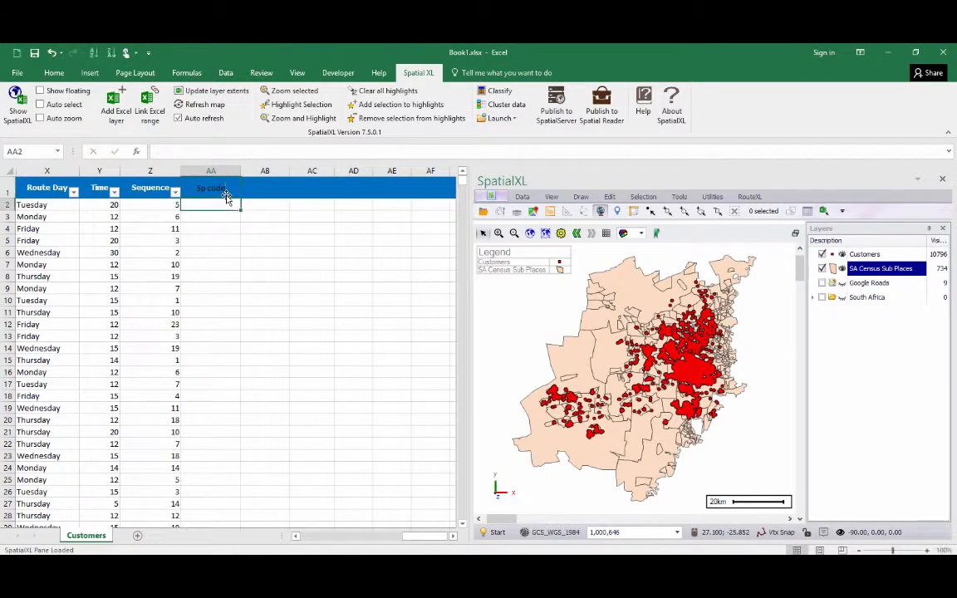
key("Return")
key("Tab")
type("Su")
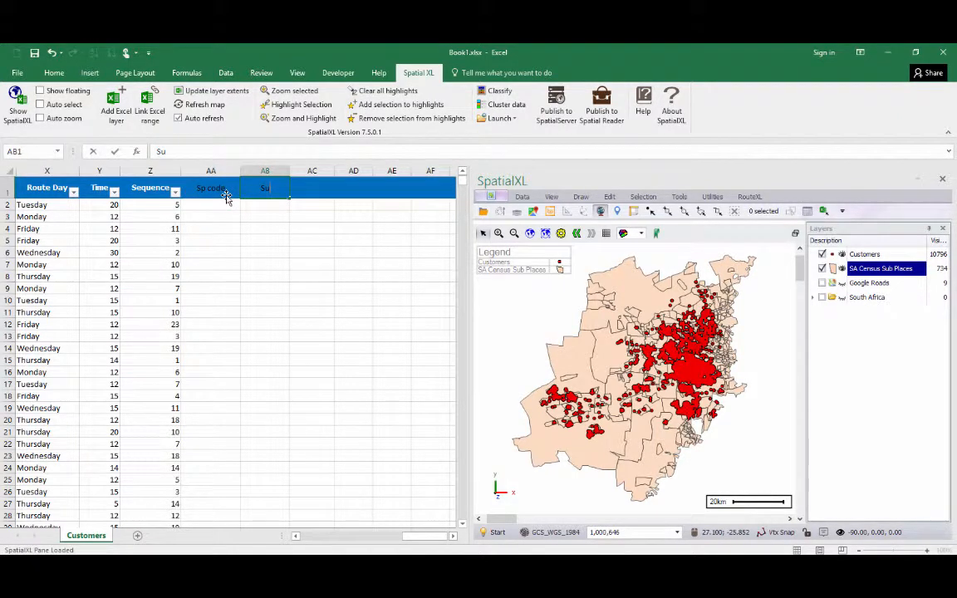
type("p name")
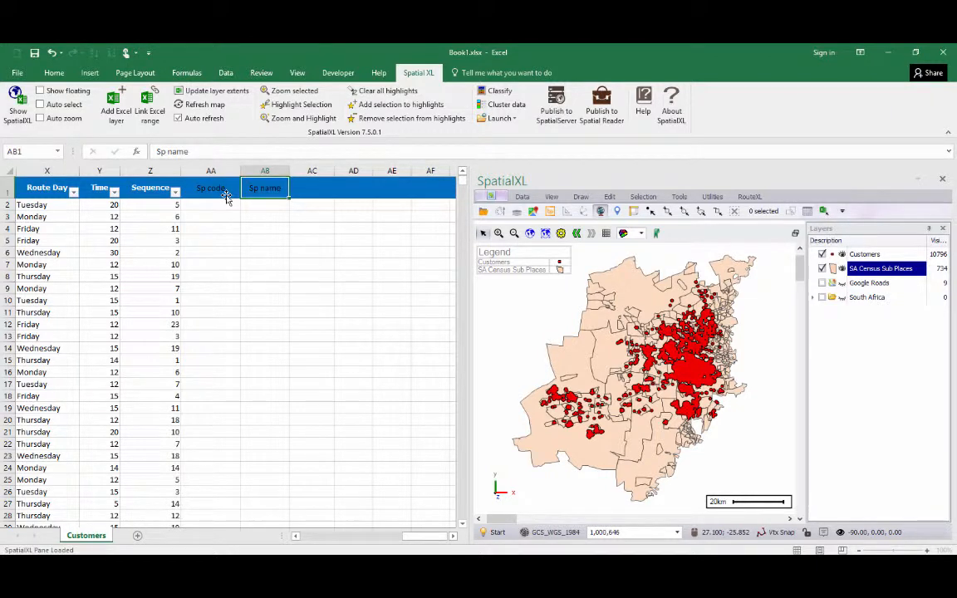
Enter the heading "Urban_Rural" in cell AC1.
key("Tab")
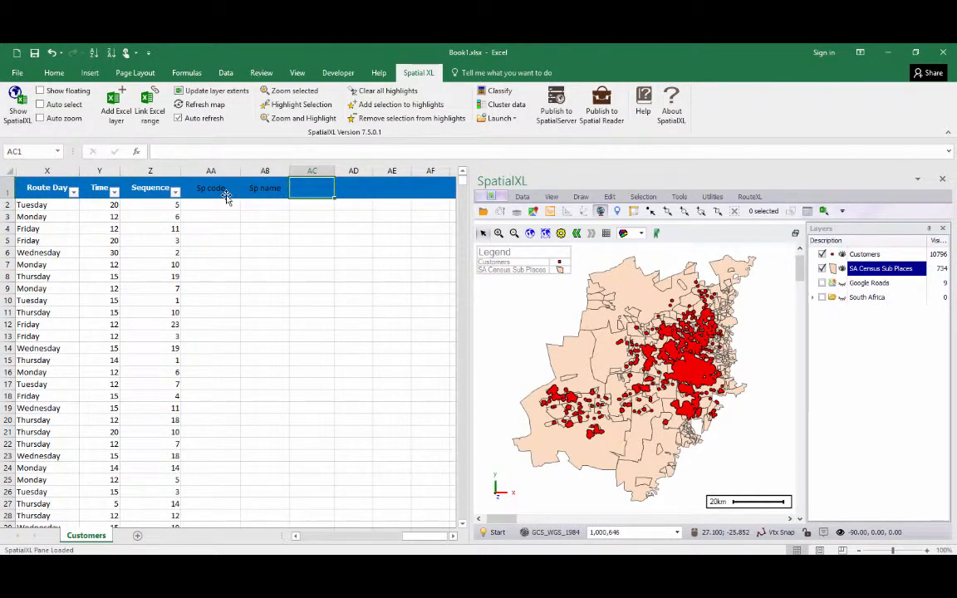
type("Urb")
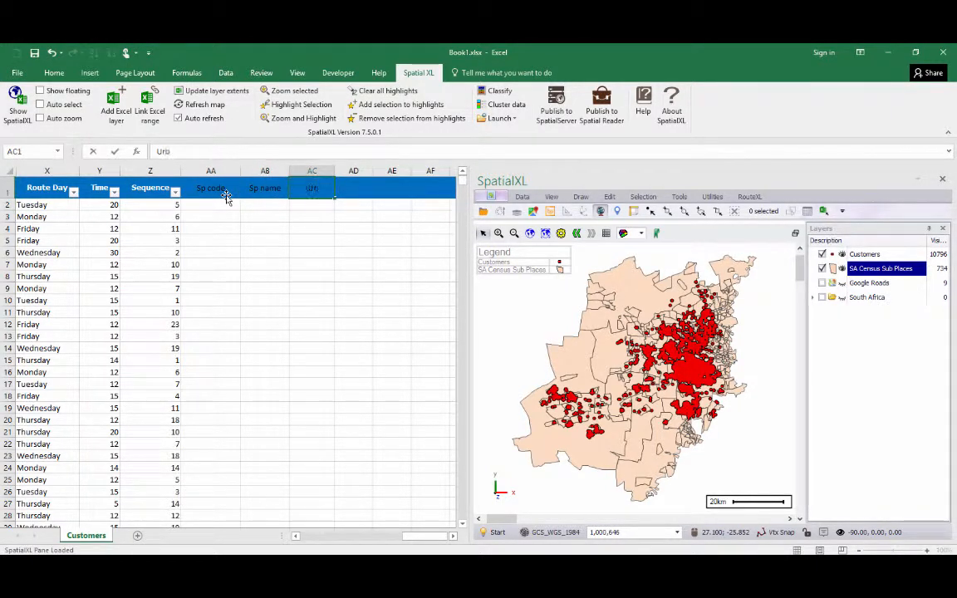
type("an_Rural")
key("Return")
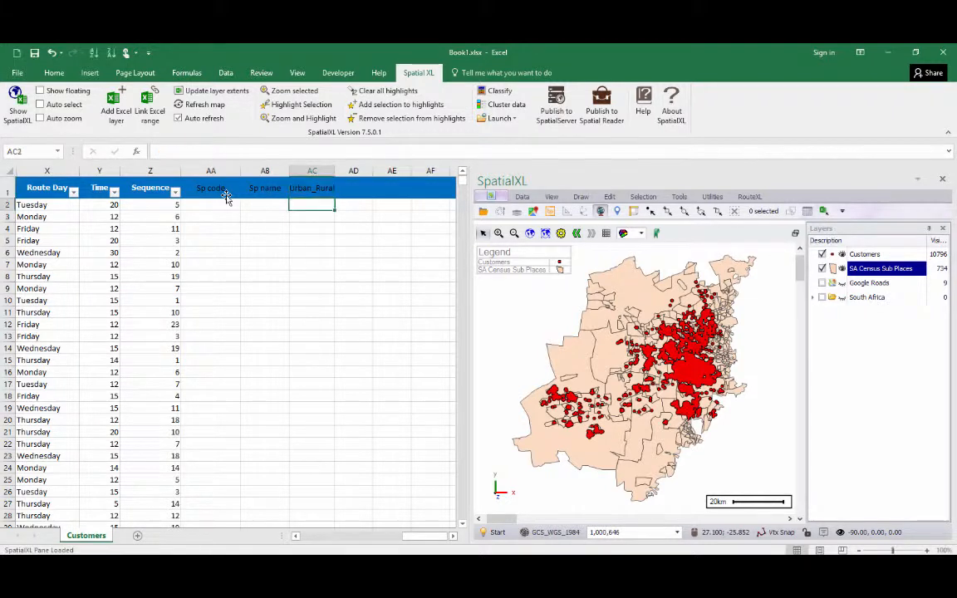
Enter the headings "Age" in AD1 and "LSM" in AE1.
key("Up")
key("Right")
type("Age")
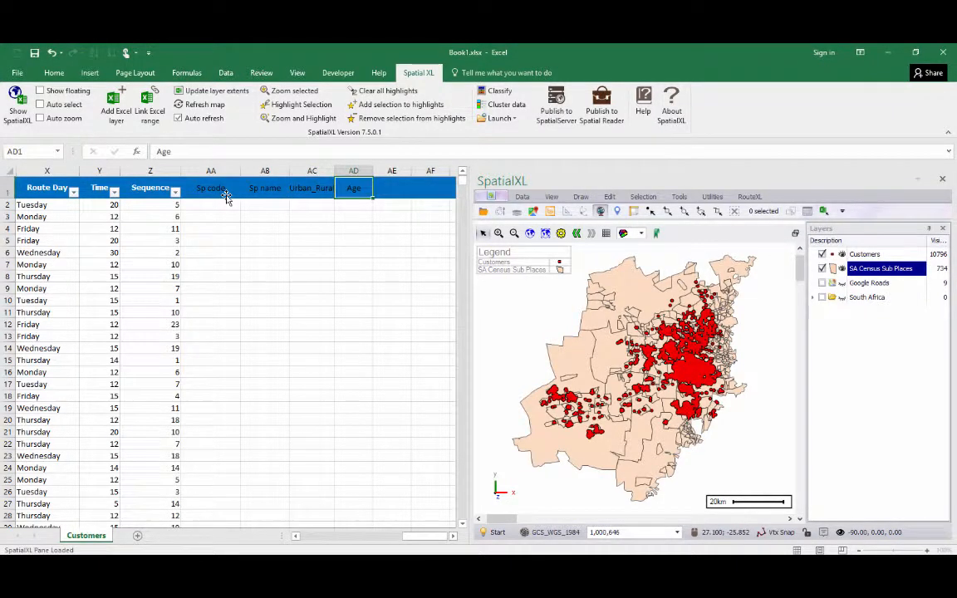
key("Return")
key("Up")
key("Right")
type("LS")
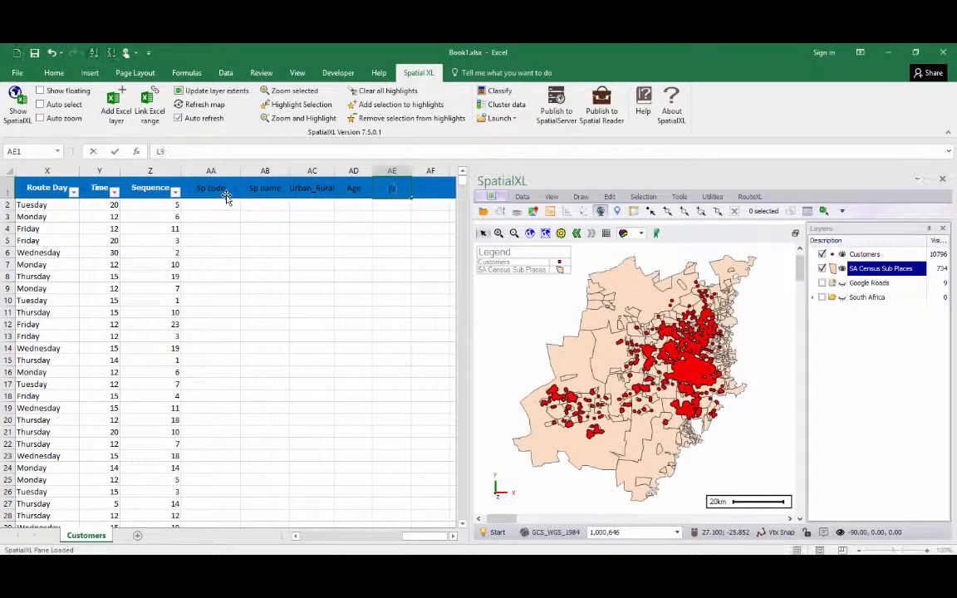
type("M")
key("Return")
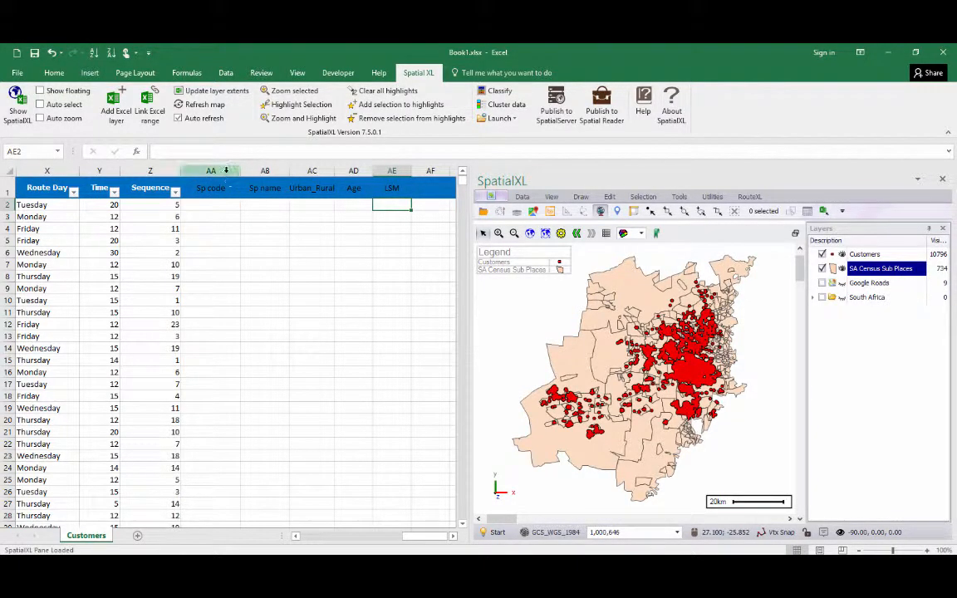
Start classifying the new columns AA to AE by inclusion, using SA Census Sub Places as the source layer.
left_click_drag(224, 172, 389, 184)
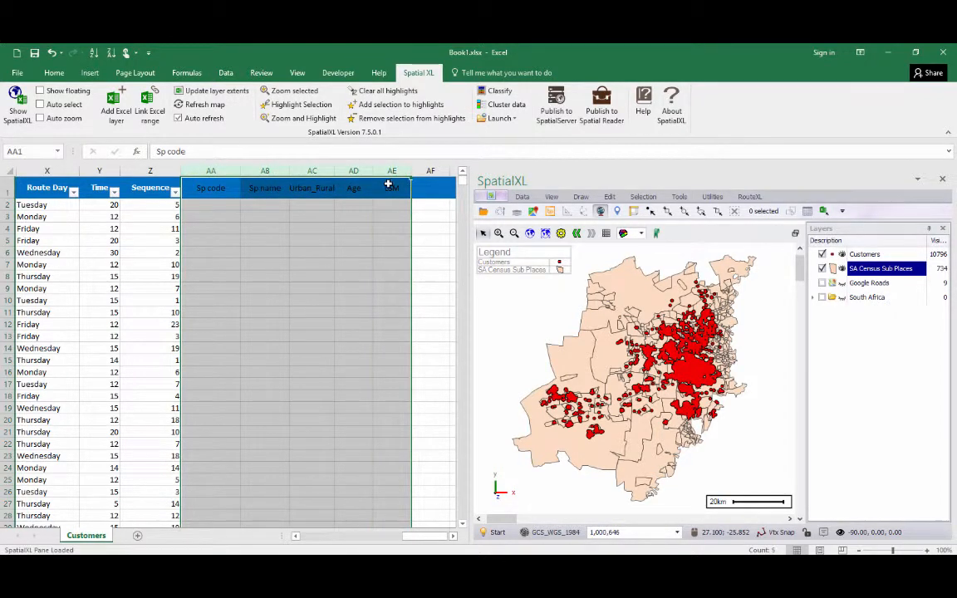
left_click(500, 92)
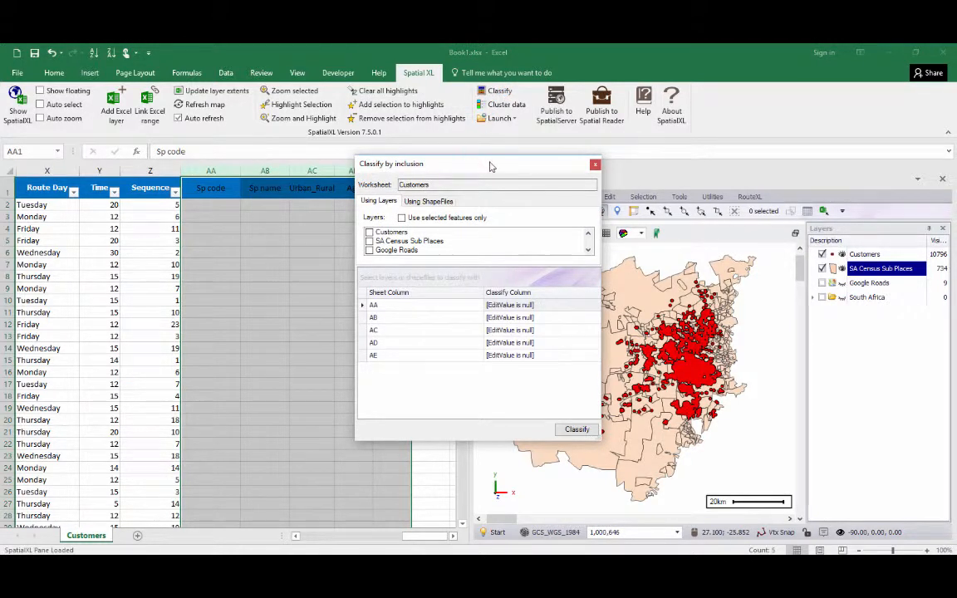
left_click_drag(490, 166, 483, 167)
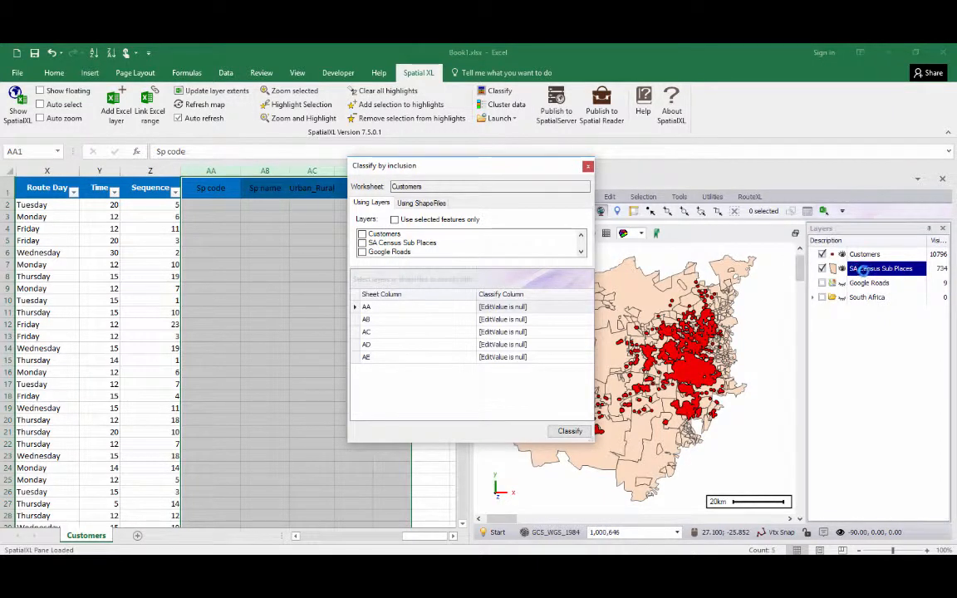
left_click(362, 242)
left_click_drag(456, 172, 675, 174)
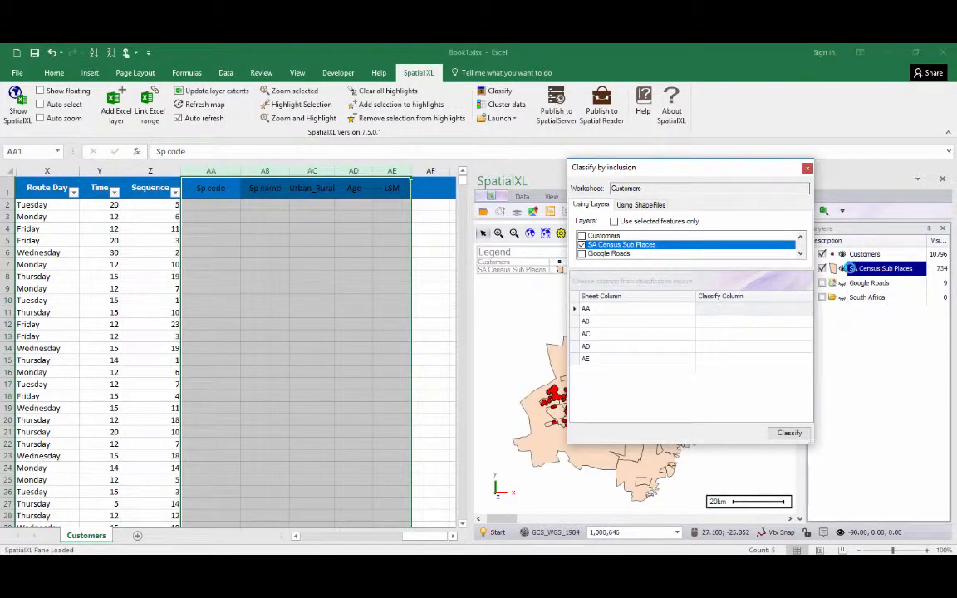
Map sheet column AA to SP_CODE and column AB to SP_NAME for the classification.
left_click(710, 310)
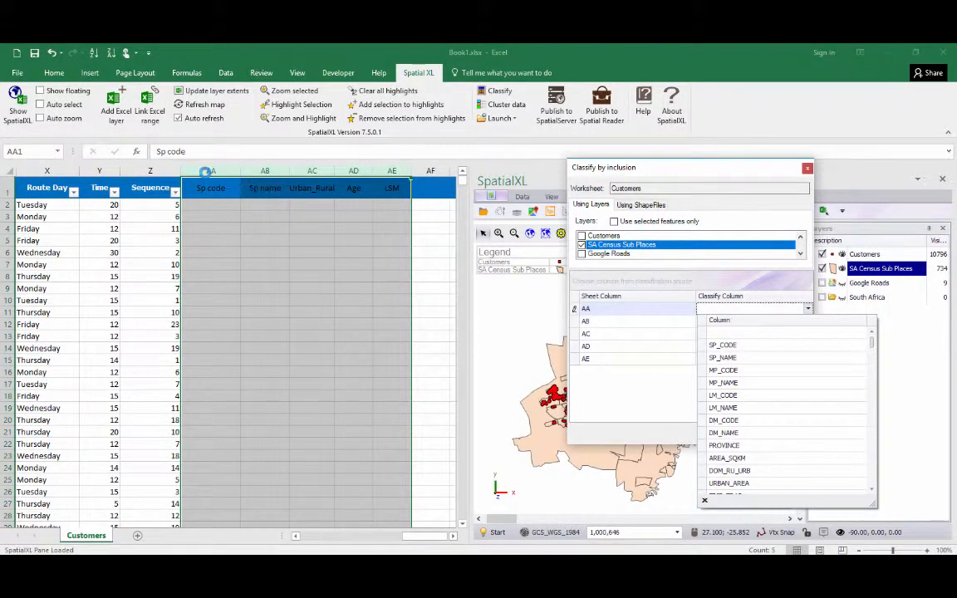
left_click(732, 345)
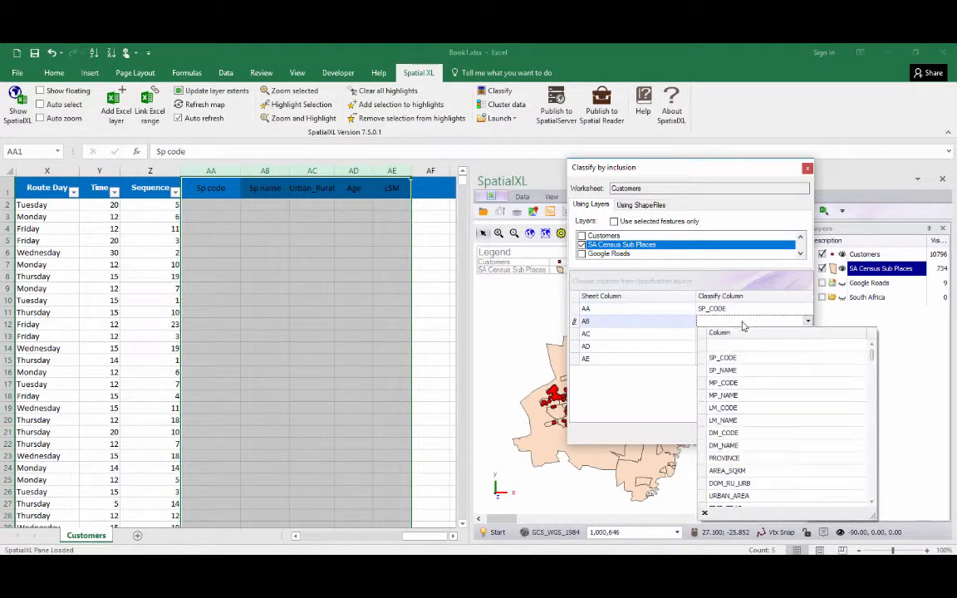
left_click(710, 322)
left_click(731, 372)
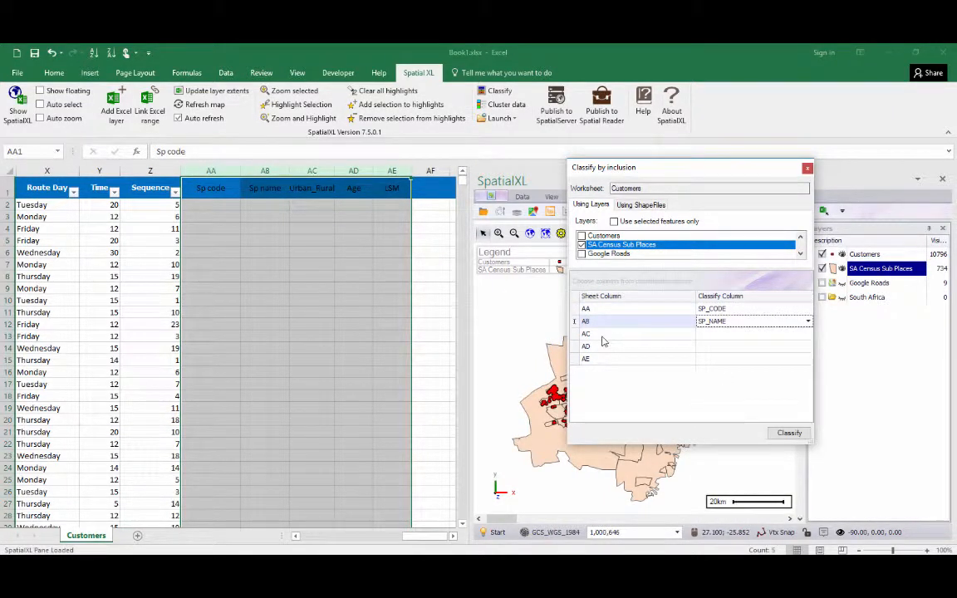
Map sheet column AC to DOM_RU_URB and column AD to DOM_AGE_GR for the classification.
left_click(714, 334)
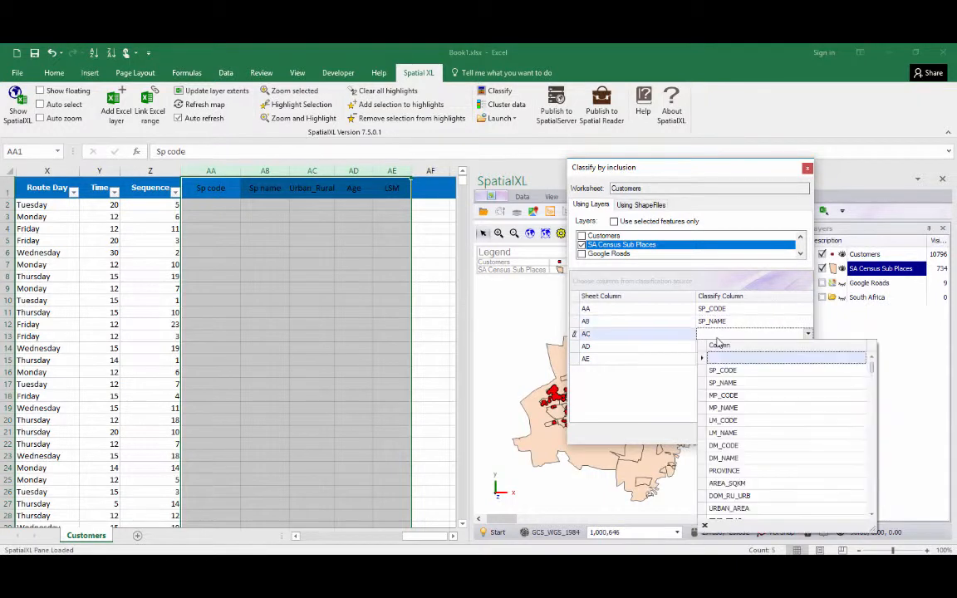
left_click(738, 496)
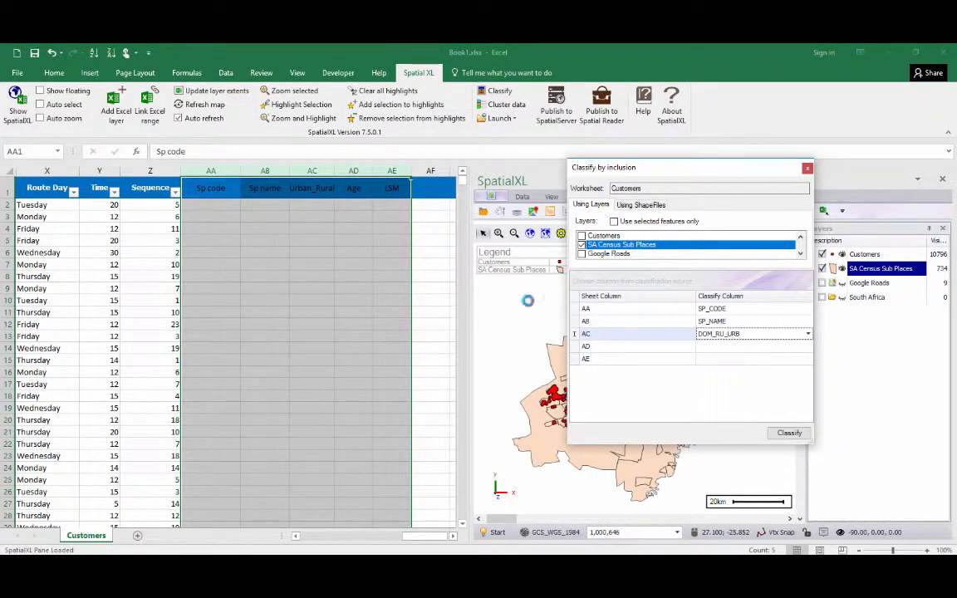
left_click(774, 347)
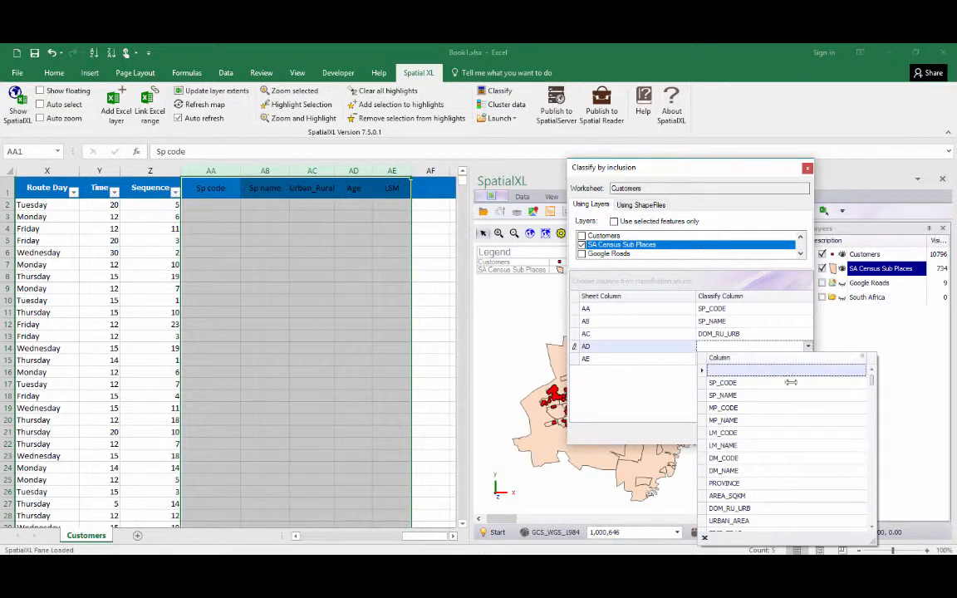
scroll(876, 386, "down", 2)
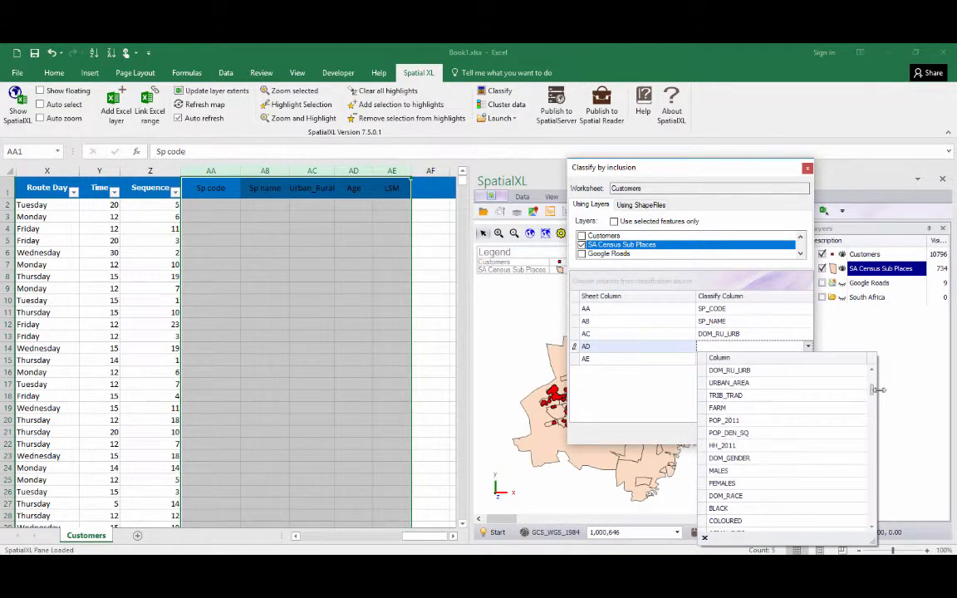
scroll(877, 389, "down", 2)
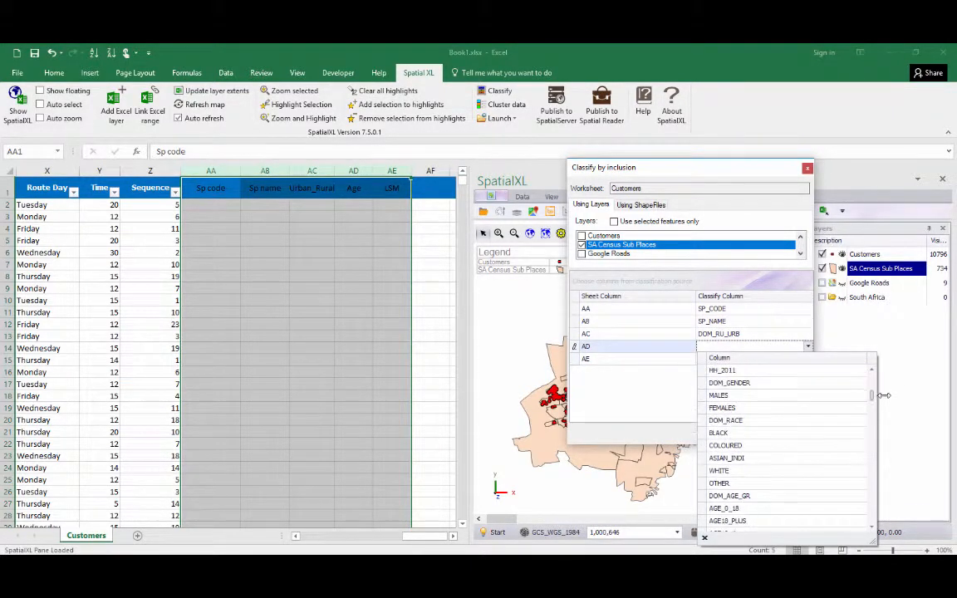
left_click(725, 497)
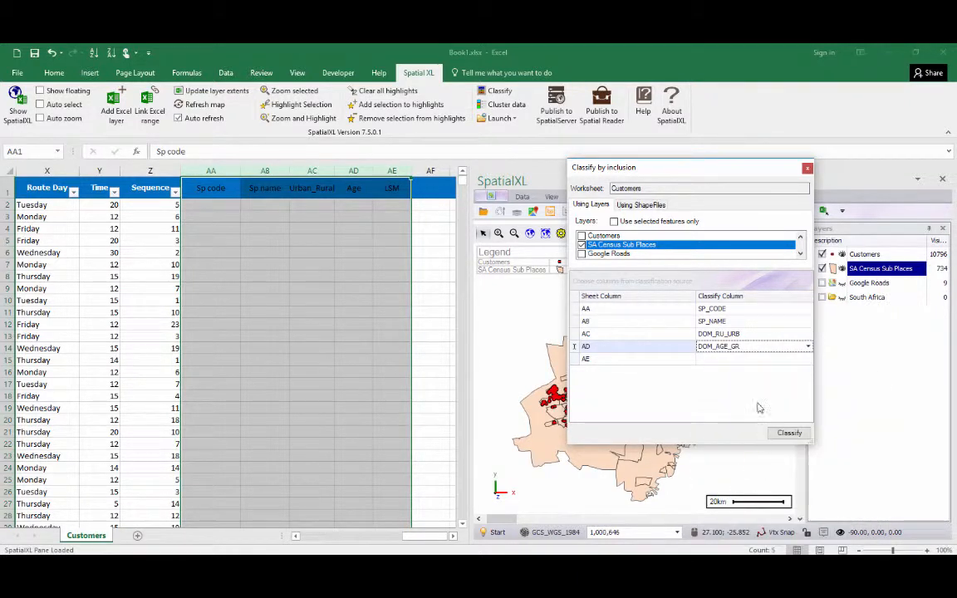
Map sheet column AE to DOM_LSM and run the classification on the Customers worksheet.
left_click(740, 359)
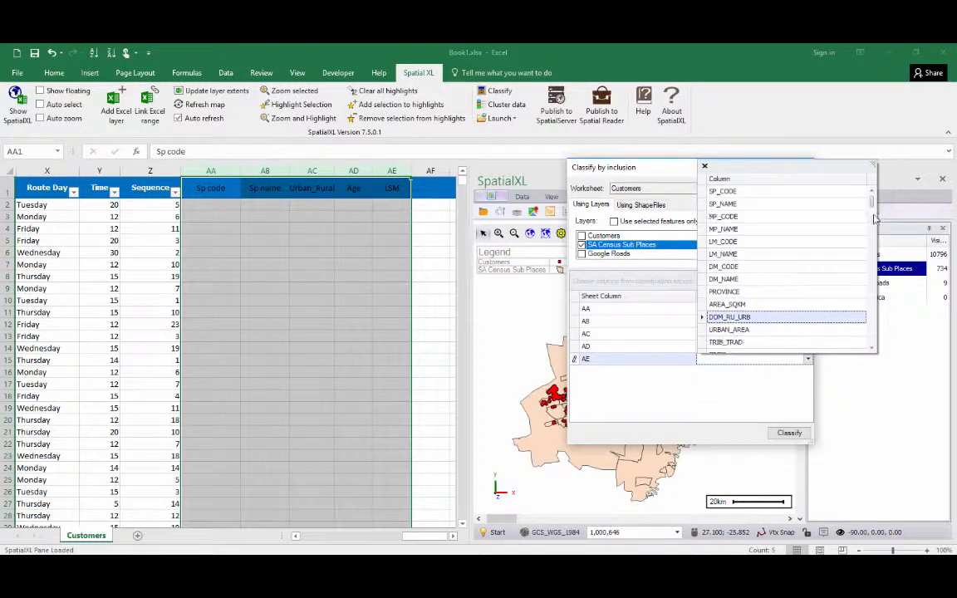
left_click_drag(874, 217, 876, 299)
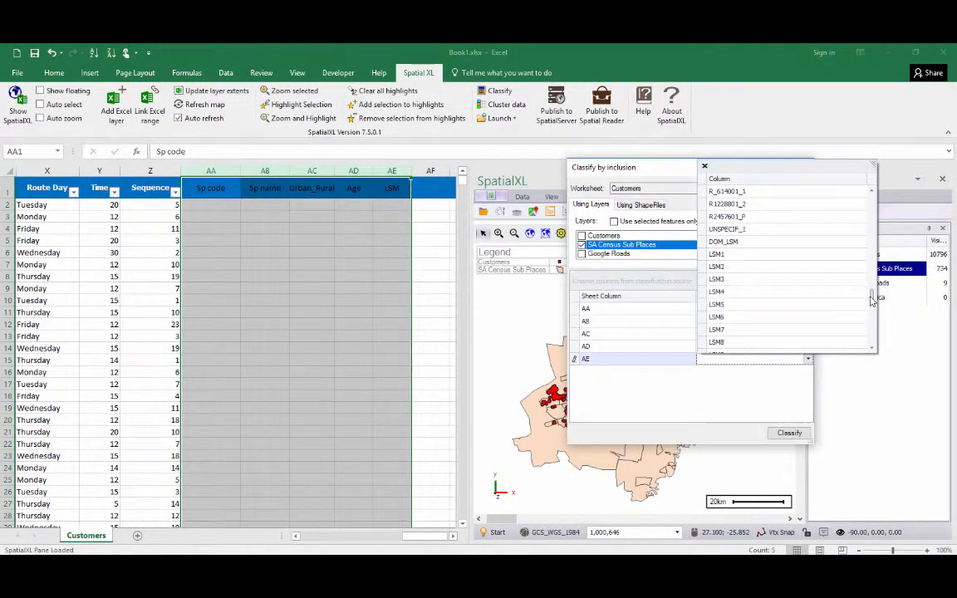
left_click(745, 243)
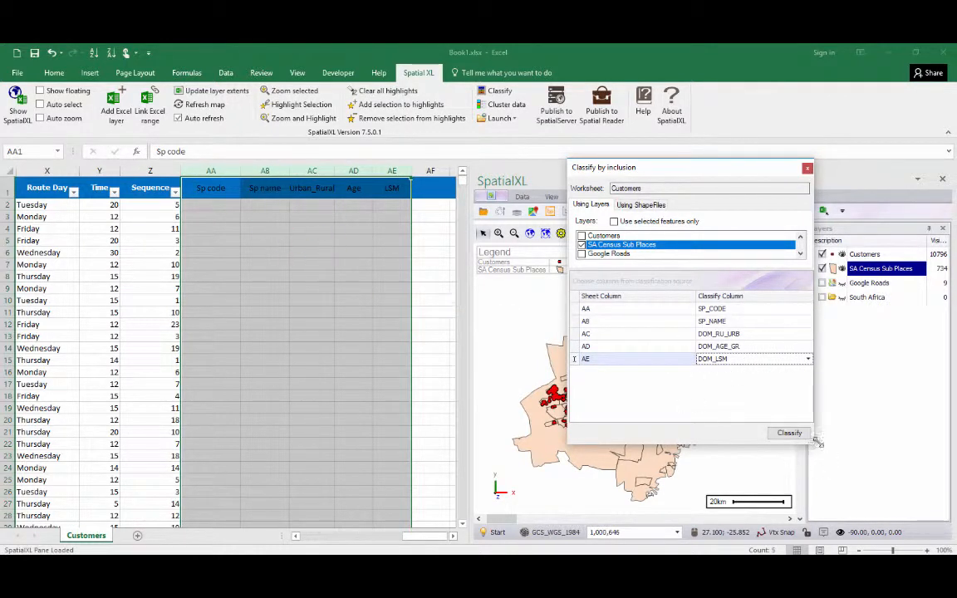
left_click(789, 434)
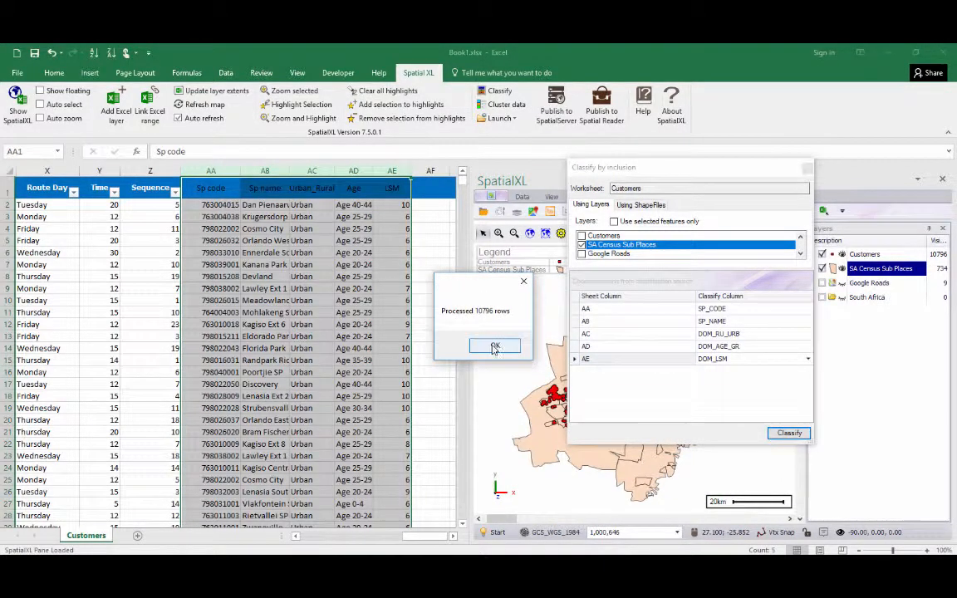
left_click(493, 345)
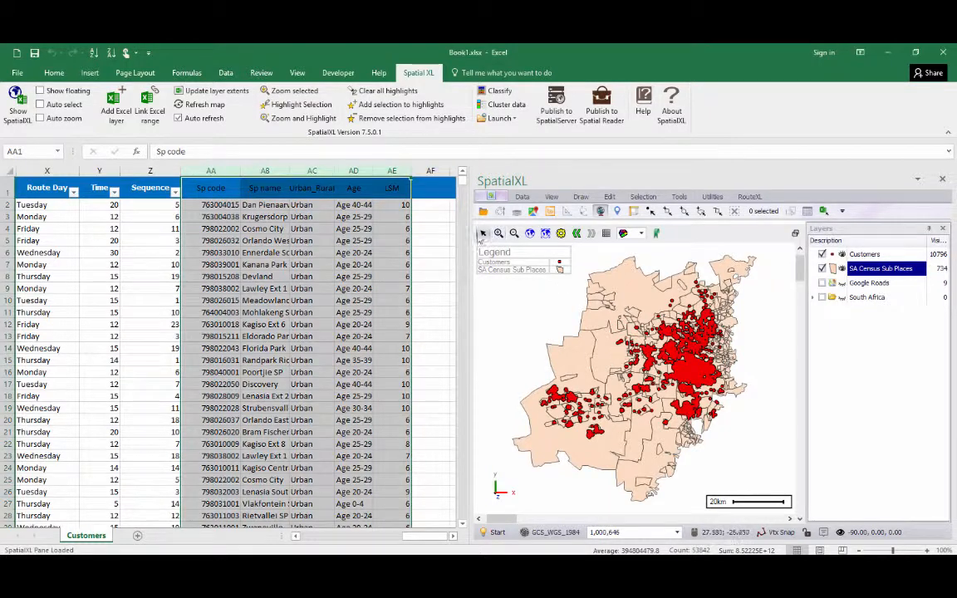
Examine the customer points within the sub place boundaries up close on the map, and the first columns of the Customers worksheet.
left_click(642, 357)
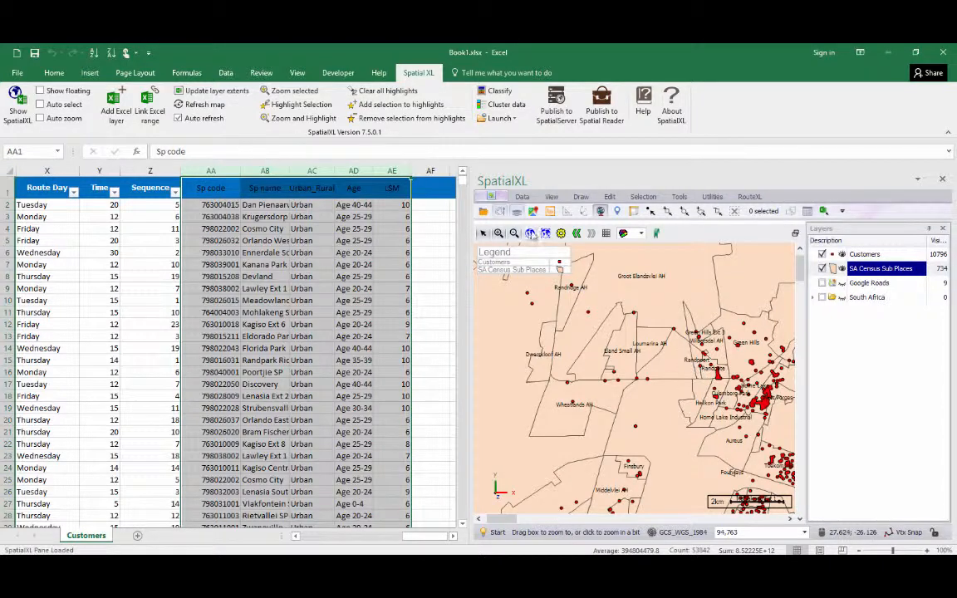
left_click(546, 234)
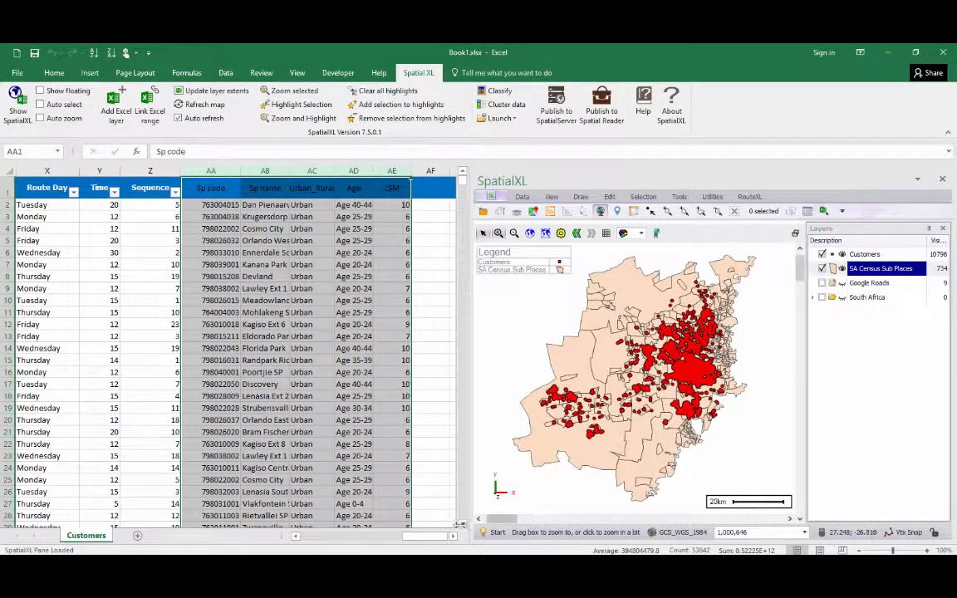
left_click_drag(431, 537, 353, 538)
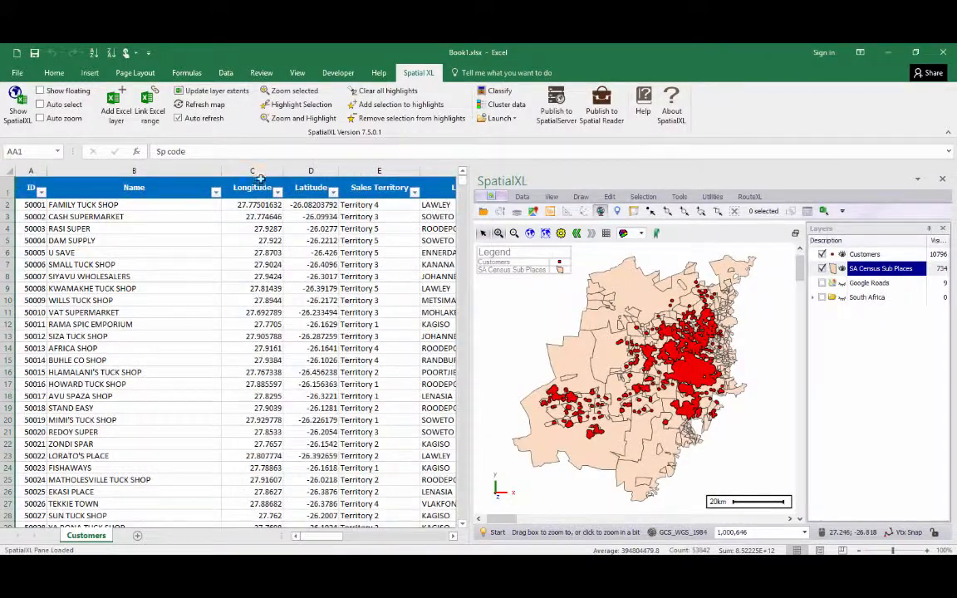